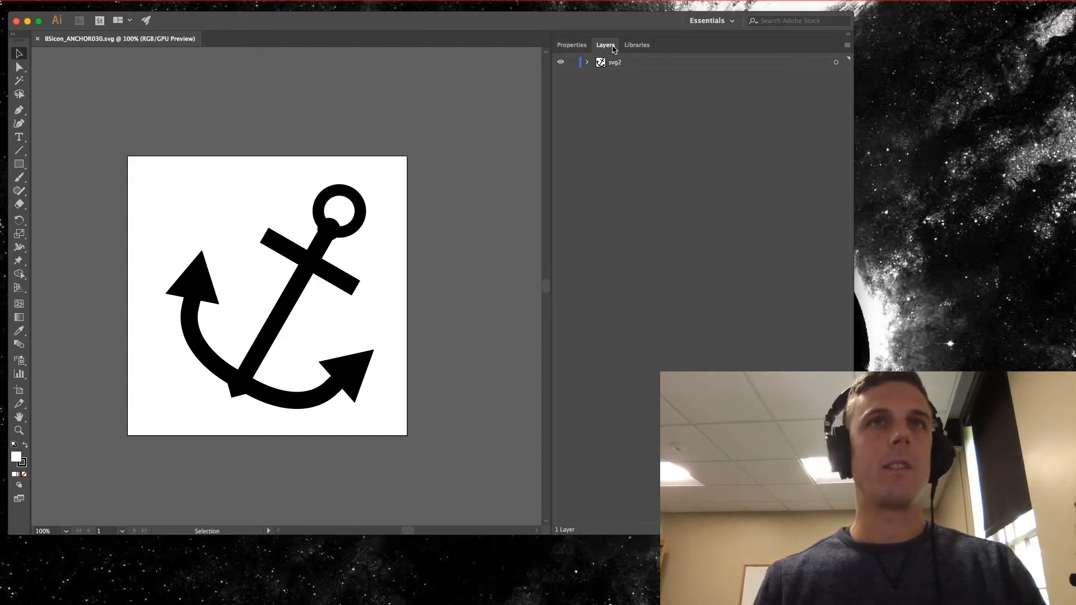
- Expand the svg2 layer tree and rename the groups g3997-5-1, g4038-4 and g3997-5 and the path path4146 as arrow
{"action": "left_click", "coordinate": [587, 62]}
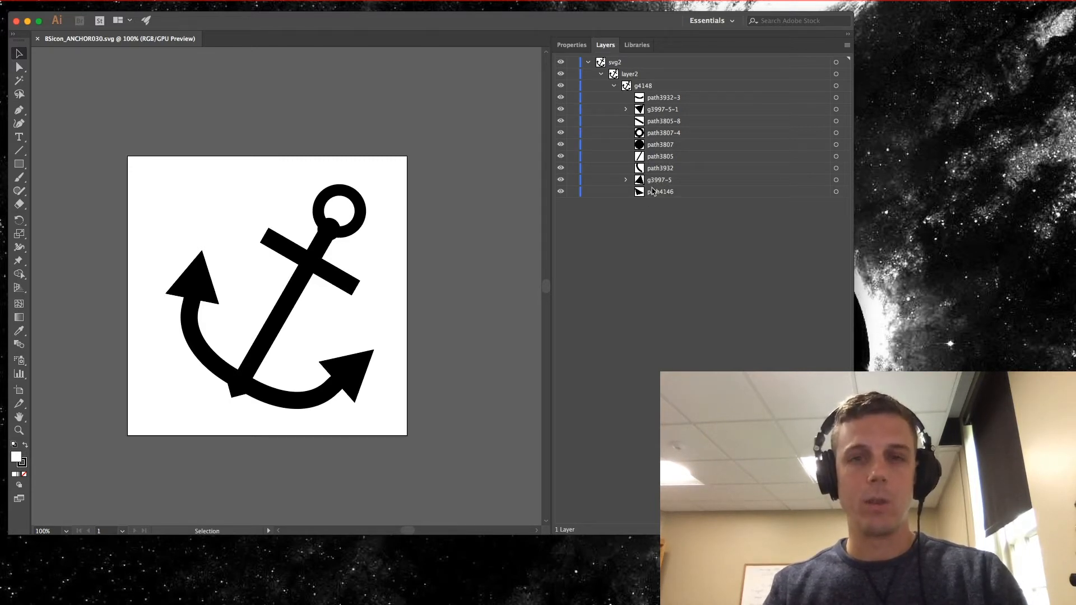
{"action": "left_click", "coordinate": [625, 108]}
{"action": "double_click", "coordinate": [666, 110]}
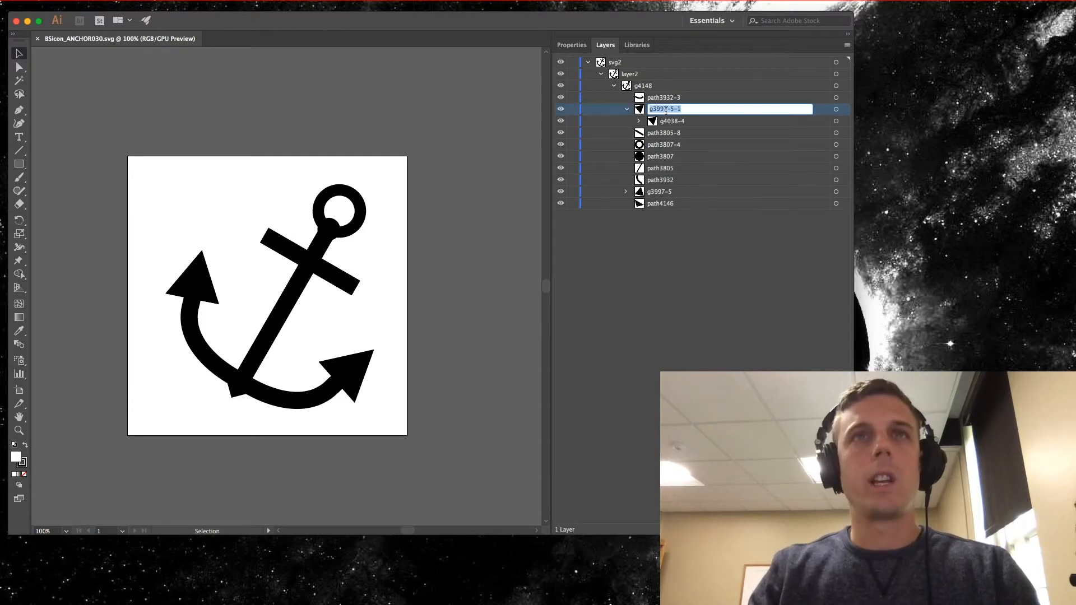
{"action": "type", "text": "arrow"}
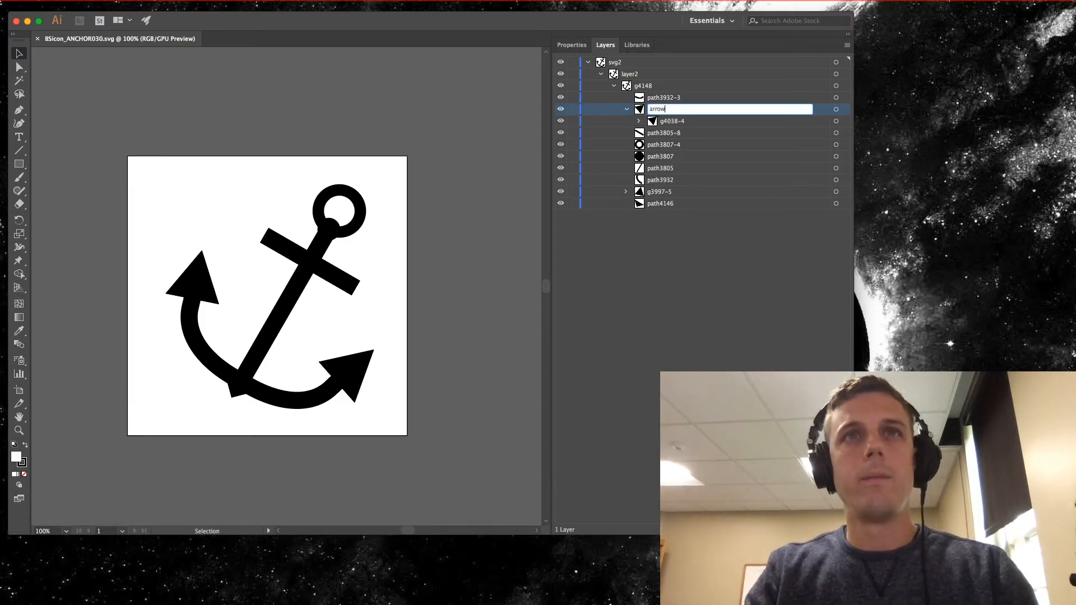
{"action": "type", "text": "rrow"}
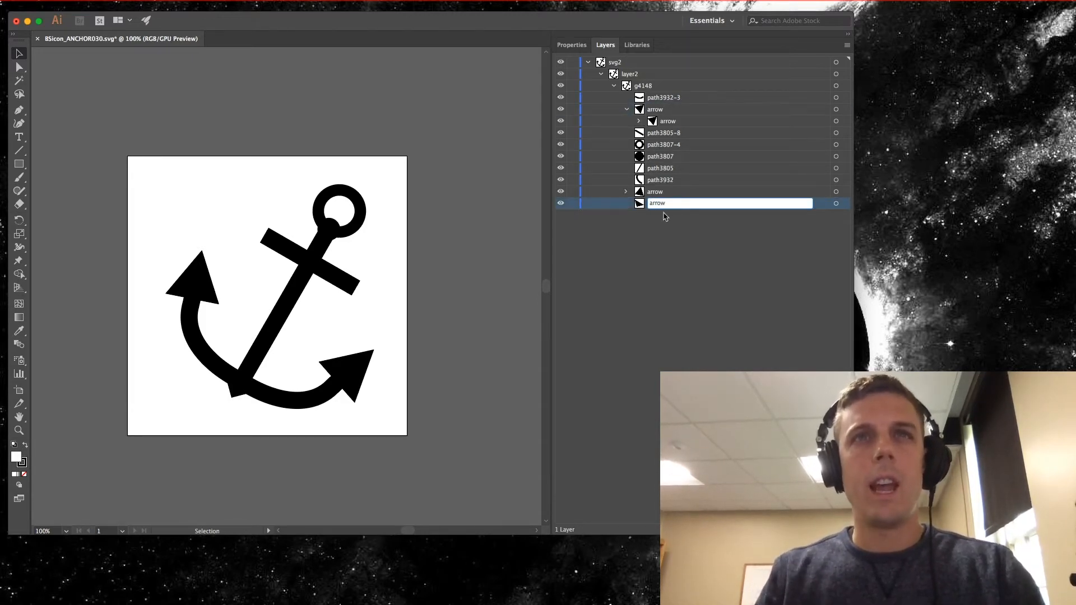
{"action": "key", "text": "Return"}
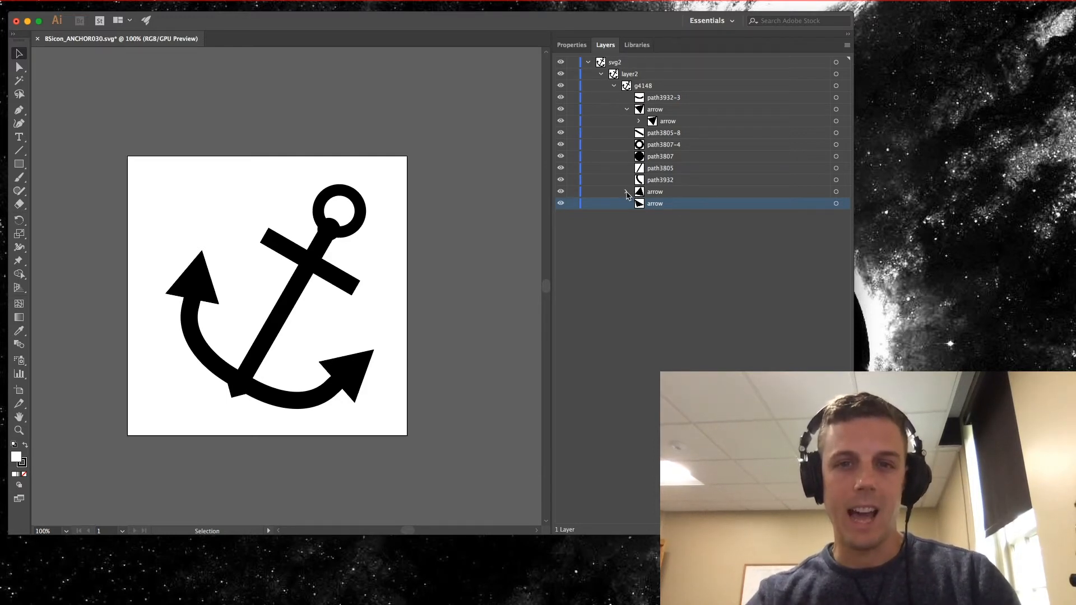
- Rename the remaining anchor paths by shape: path3807-4 and path3807 as circle, and the other four as line
{"action": "double_click", "coordinate": [659, 99]}
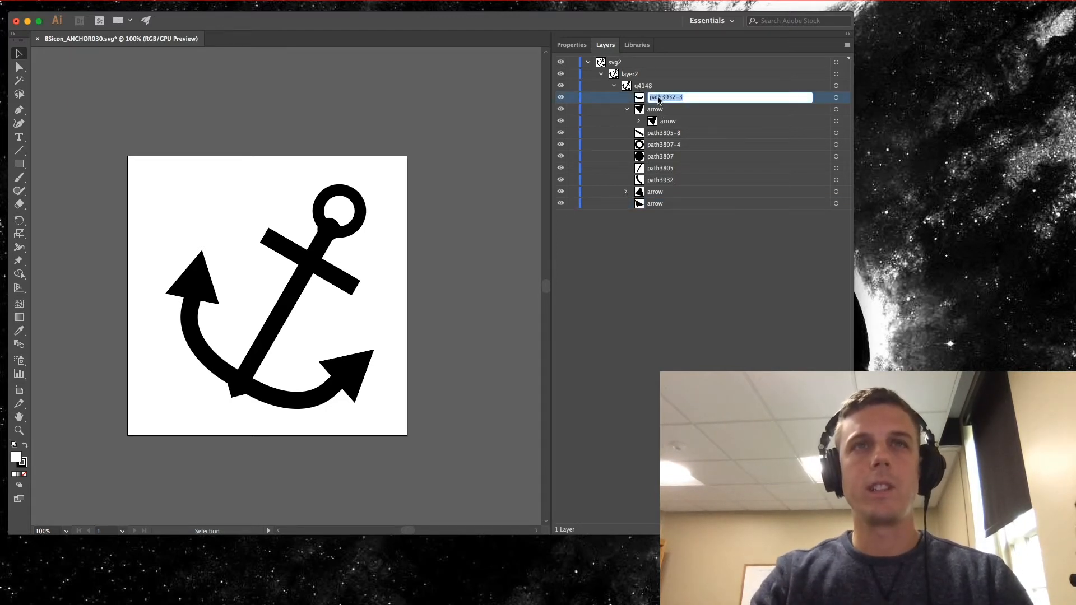
{"action": "type", "text": "line"}
{"action": "double_click", "coordinate": [669, 145]}
{"action": "type", "text": "c"}
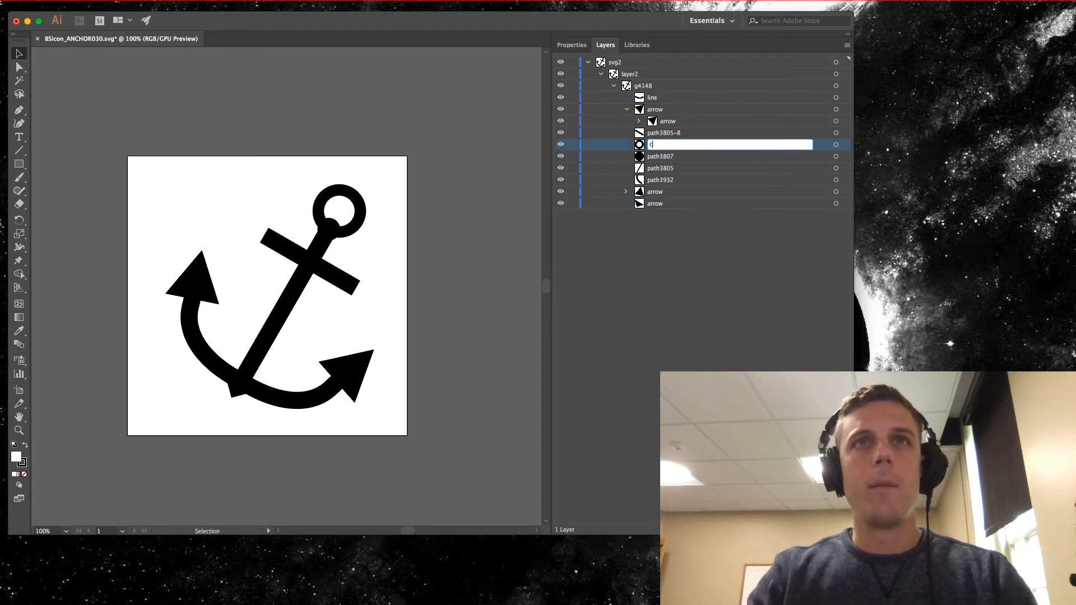
{"action": "type", "text": "ircle"}
{"action": "key", "text": "shift+Tab"}
{"action": "type", "text": "line"}
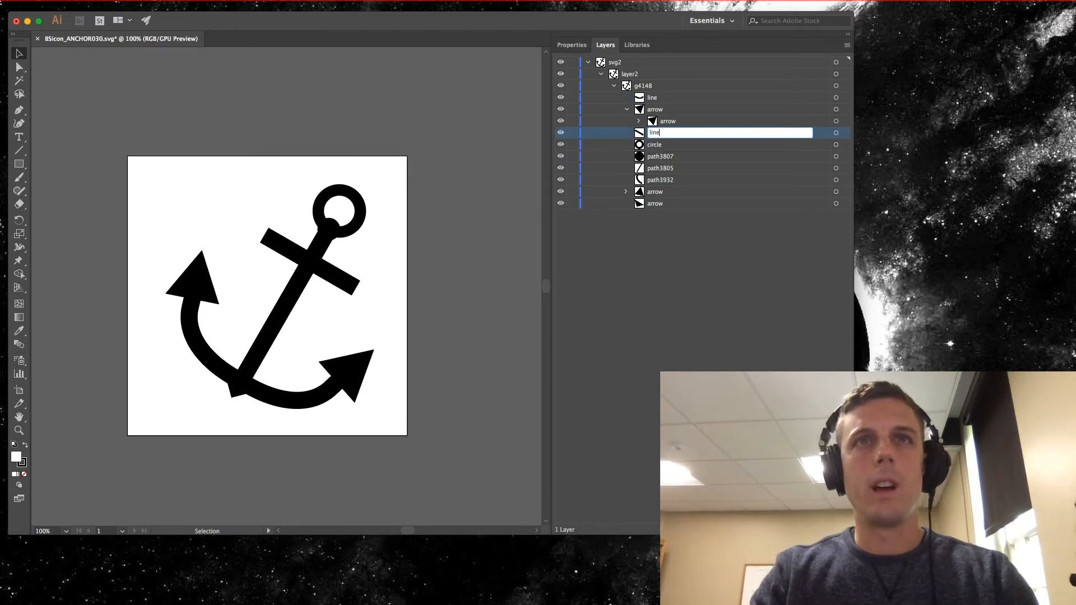
{"action": "double_click", "coordinate": [664, 156]}
{"action": "type", "text": "circle"}
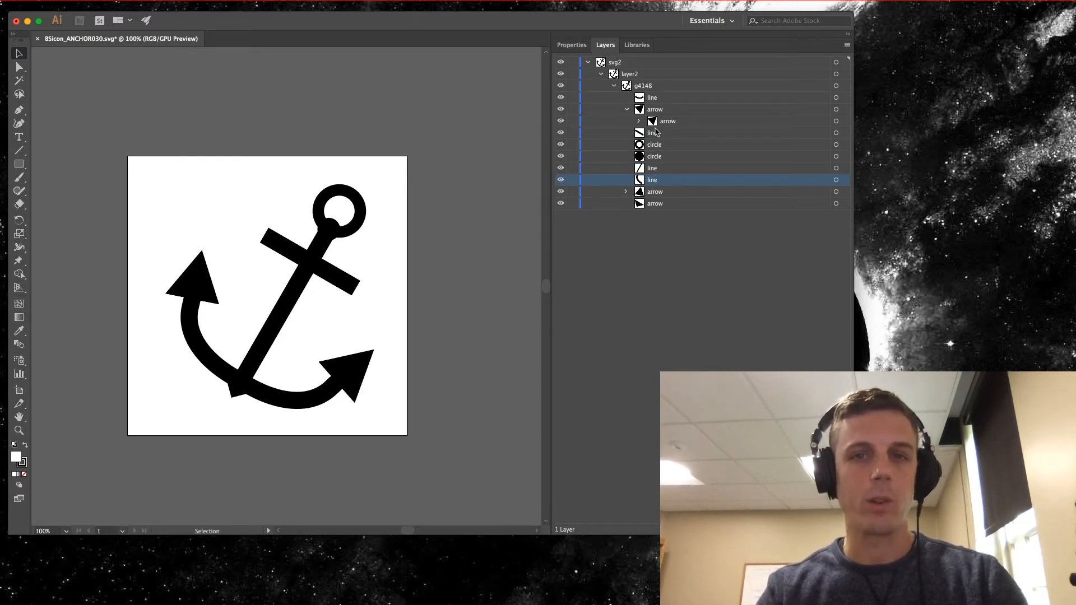
- Rename the group g4148 as anchor and collapse it in the layer tree
{"action": "double_click", "coordinate": [642, 87]}
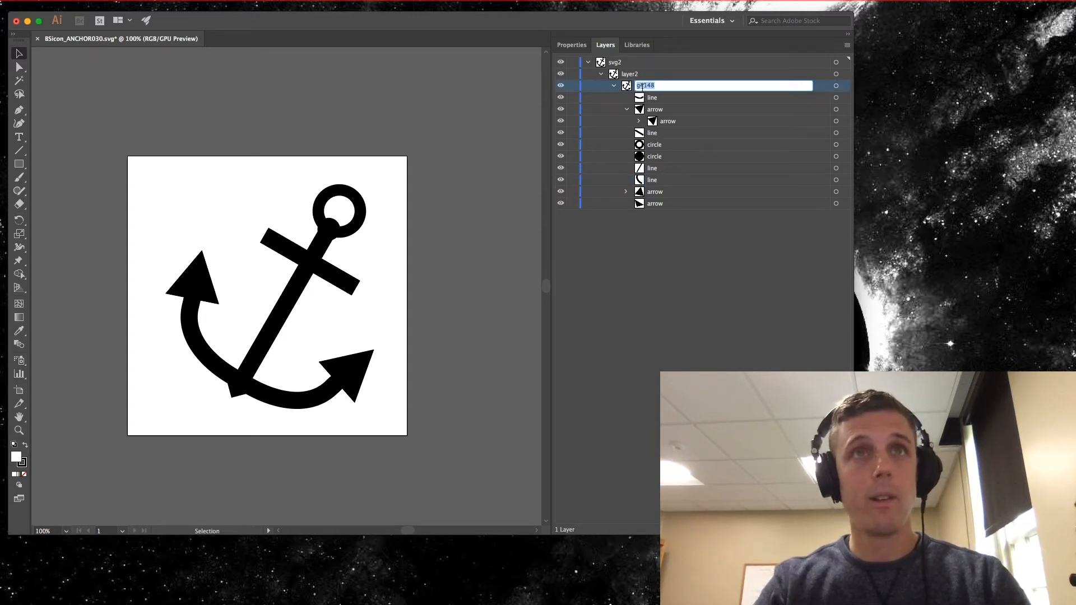
{"action": "type", "text": "anch"}
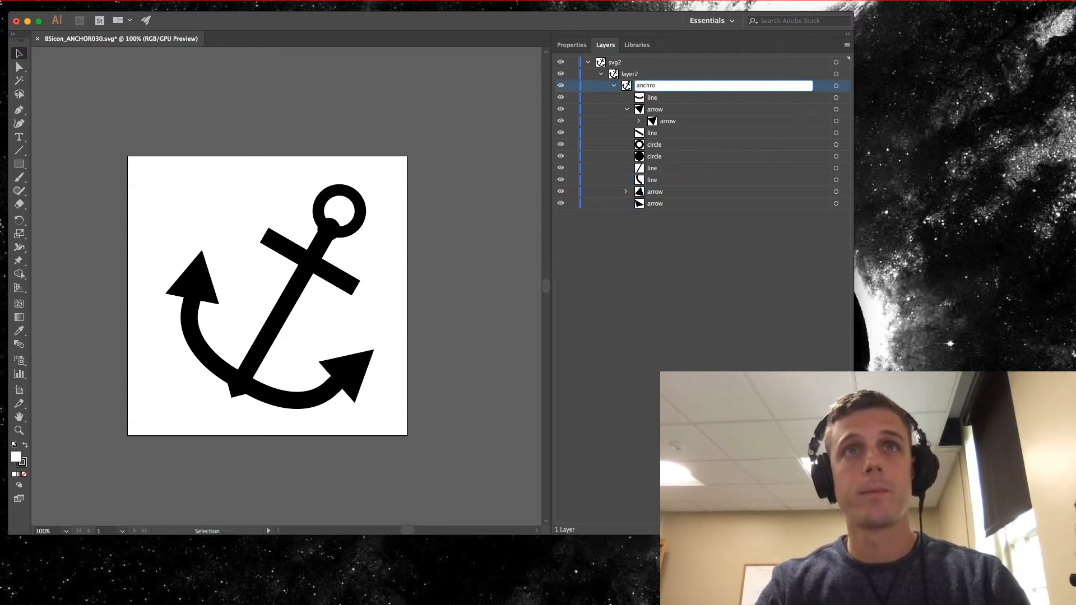
{"action": "type", "text": "or"}
{"action": "key", "text": "Return"}
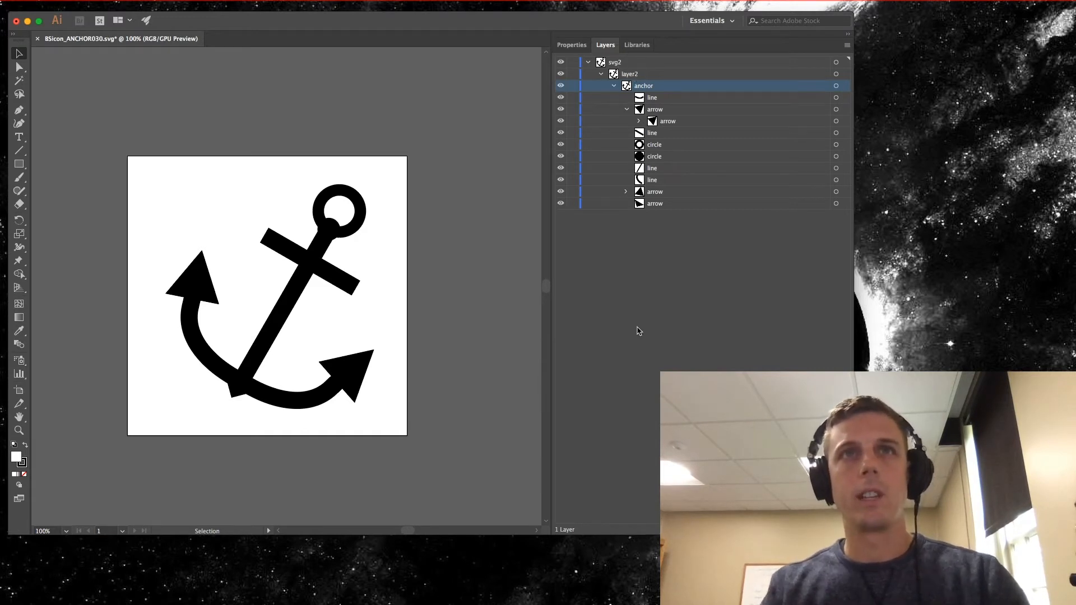
{"action": "left_click", "coordinate": [614, 86]}
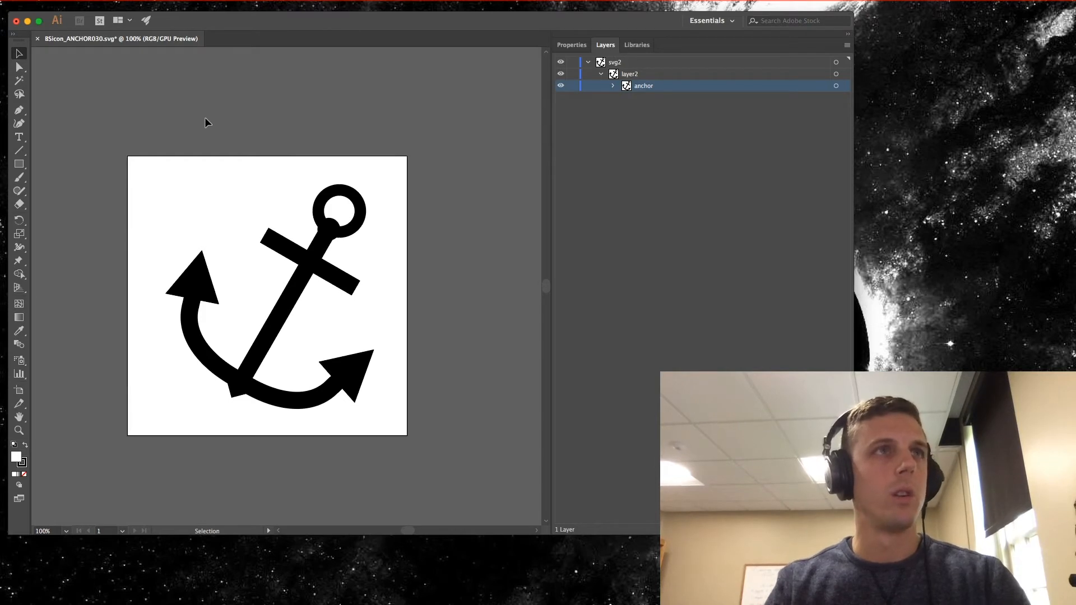
- Export the artwork in SVG format to Downloads under the file name anchor.svg
{"action": "left_click", "coordinate": [99, 1]}
{"action": "mouse_move", "coordinate": [187, 147]}
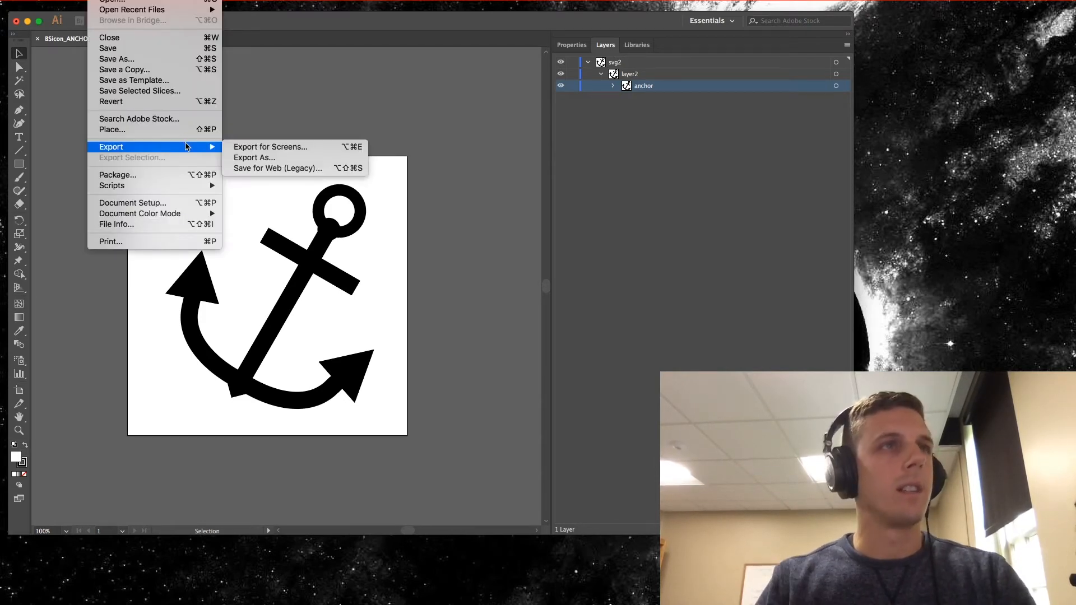
{"action": "left_click", "coordinate": [290, 161]}
{"action": "key", "text": "BackSpace"}
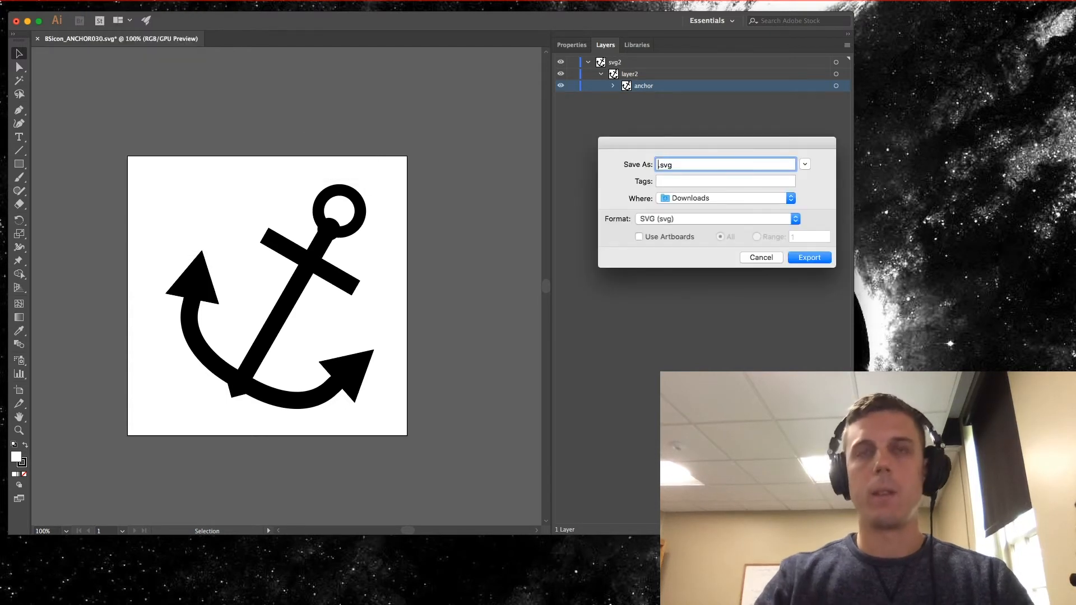
{"action": "type", "text": "anch"}
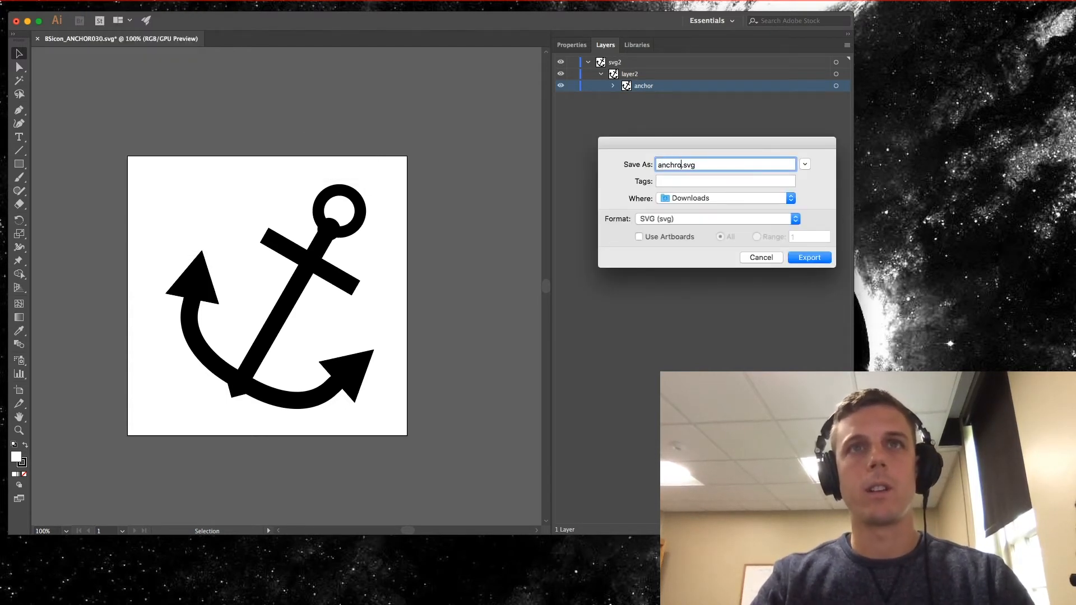
{"action": "type", "text": "or"}
{"action": "key", "text": "Return"}
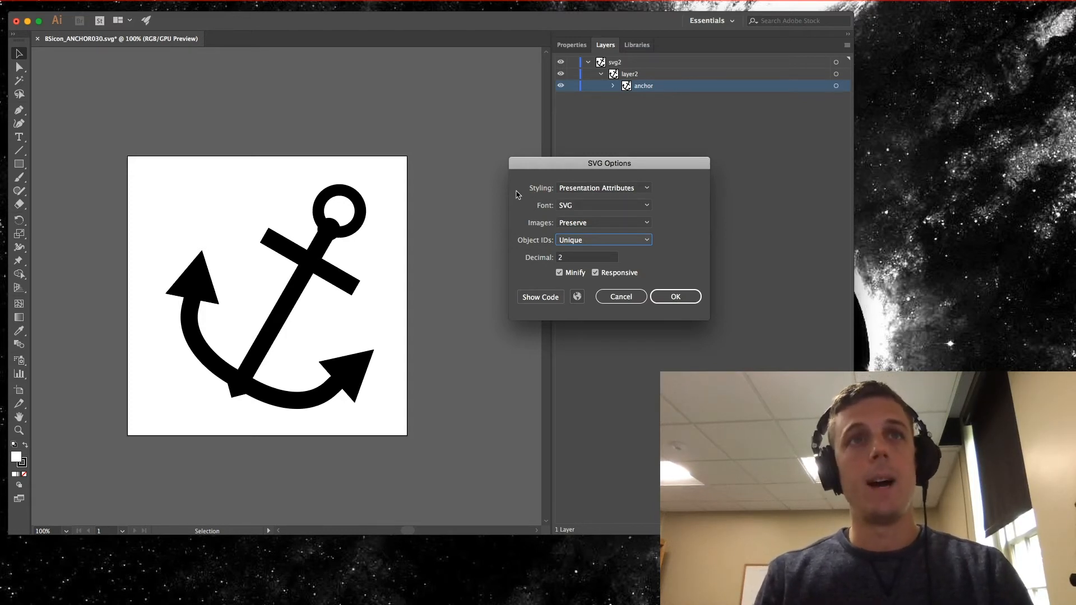
- Keep the SVG styling on Presentation Attributes and set the object IDs to Layer Names
{"action": "left_click", "coordinate": [639, 189]}
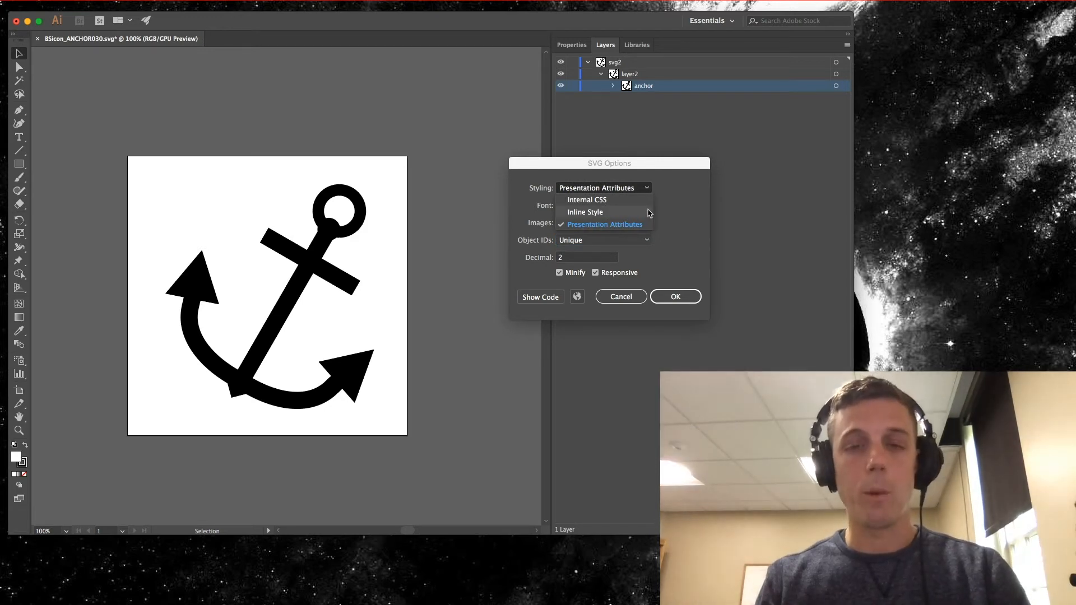
{"action": "left_click", "coordinate": [682, 225]}
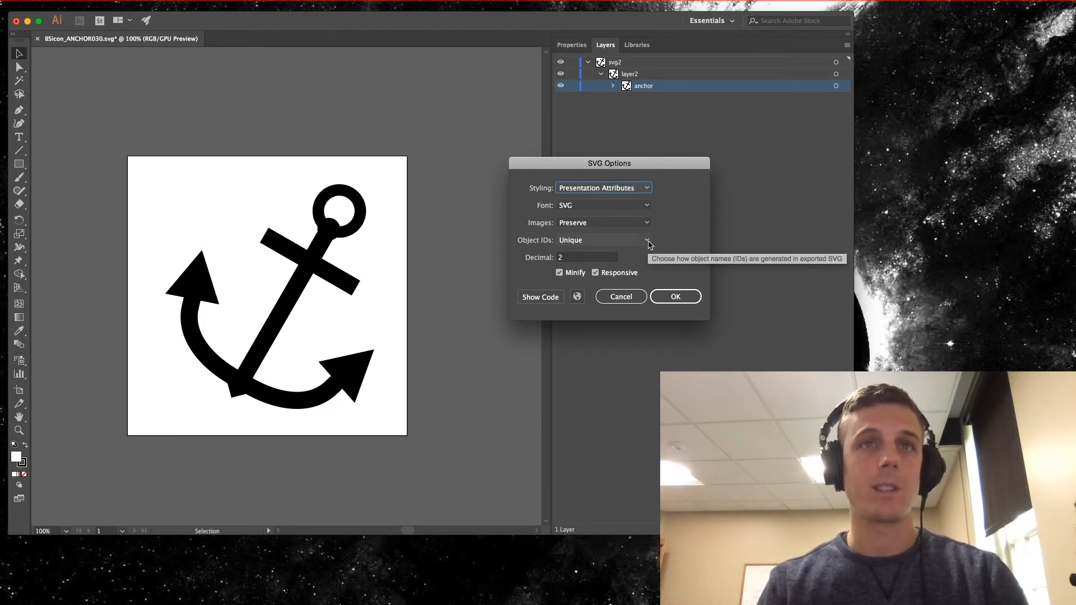
{"action": "left_click", "coordinate": [648, 240]}
{"action": "left_click", "coordinate": [594, 252]}
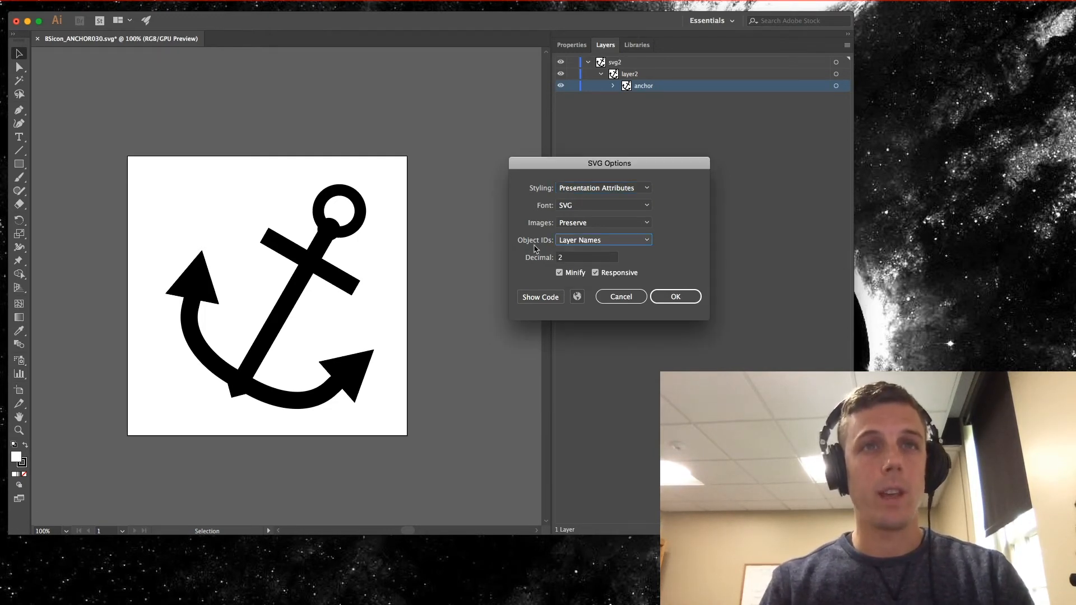
- Show the generated SVG code from the export options and copy all of it
{"action": "left_click", "coordinate": [533, 303]}
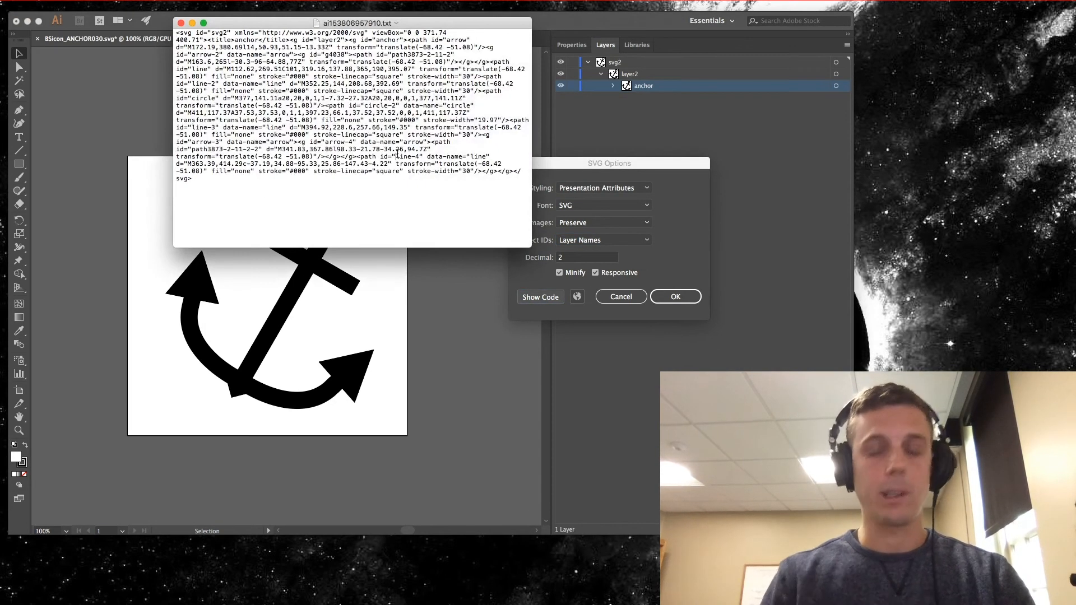
{"action": "key", "text": "super+a"}
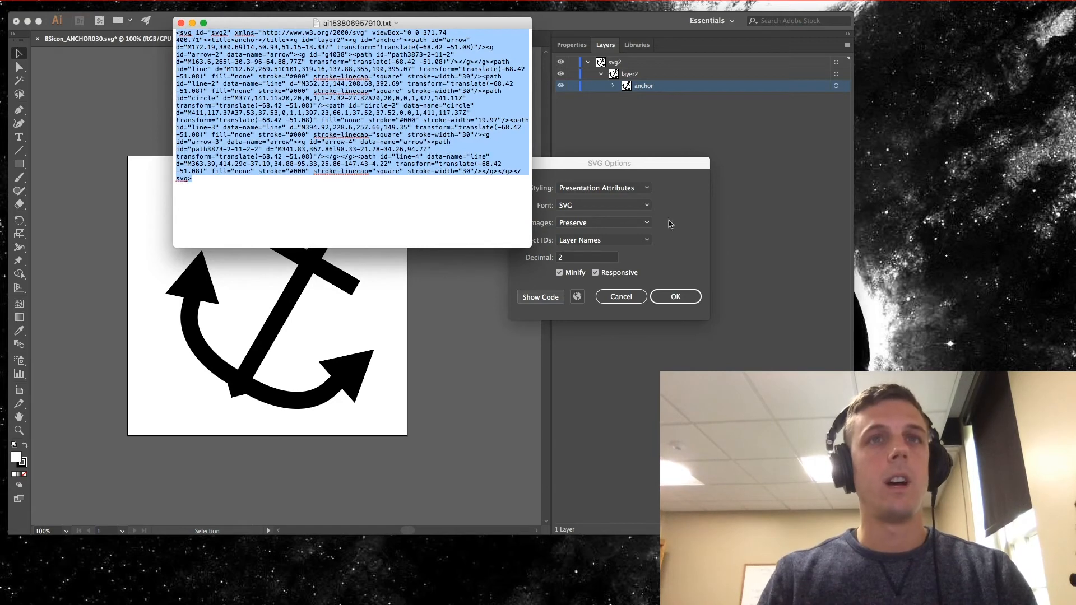
{"action": "left_click", "coordinate": [695, 242]}
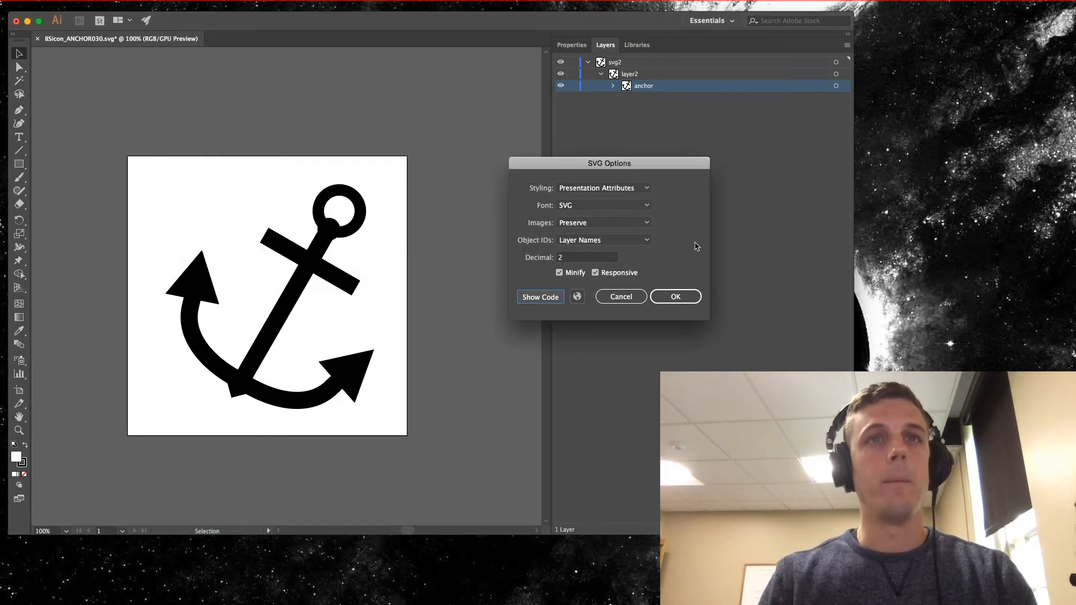
{"action": "left_click", "coordinate": [535, 299]}
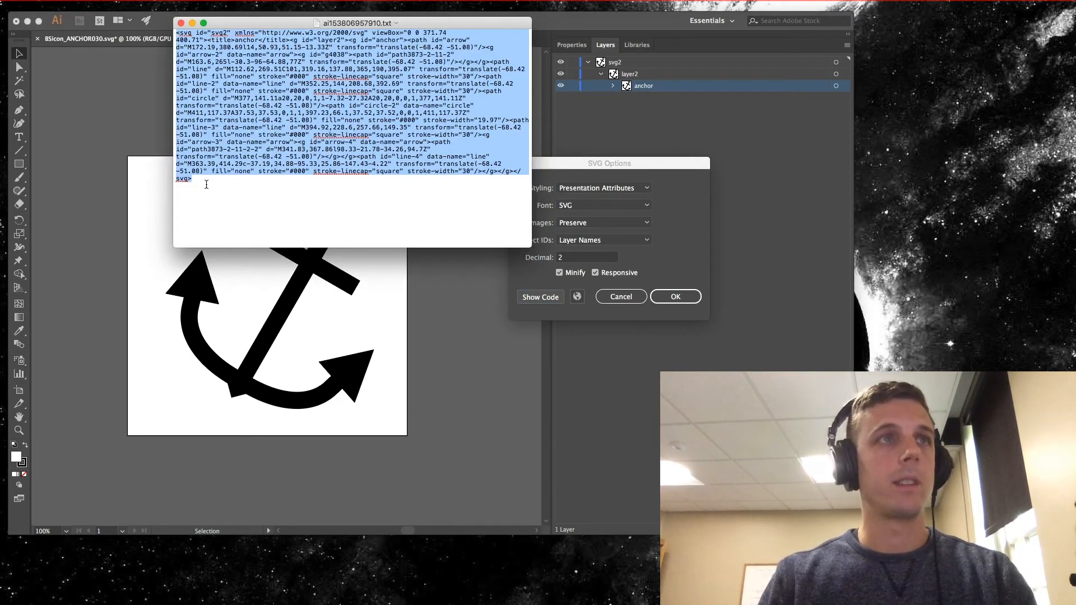
{"action": "left_click_drag", "start_coordinate": [207, 185], "coordinate": [175, 30]}
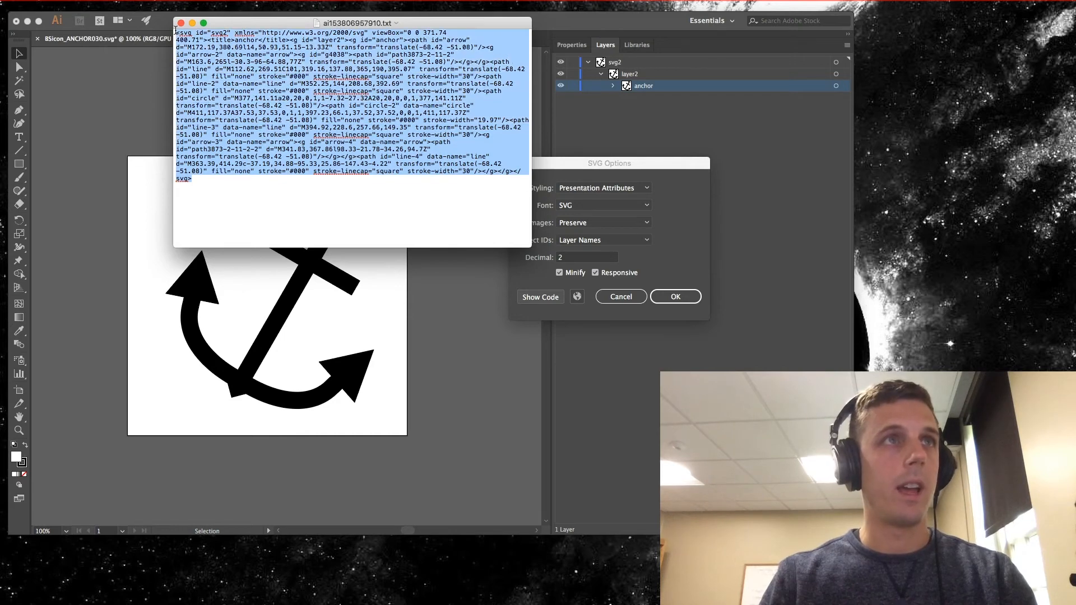
- Switch to Visual Studio Code and paste the SVG code into the empty Untitled-1 file
{"action": "key", "text": "super+Tab"}
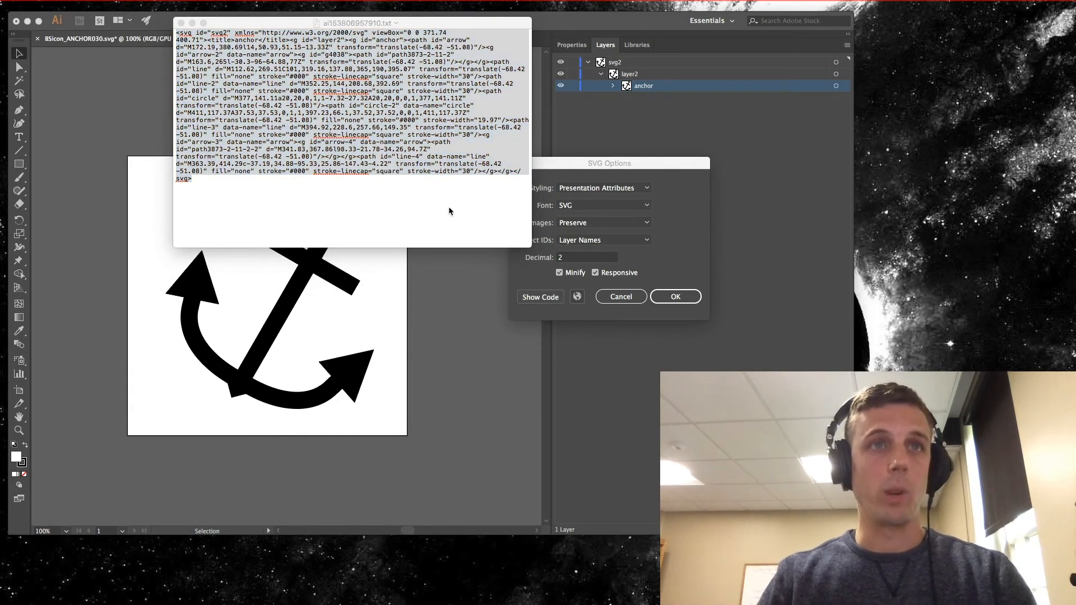
{"action": "key", "text": "super+Tab"}
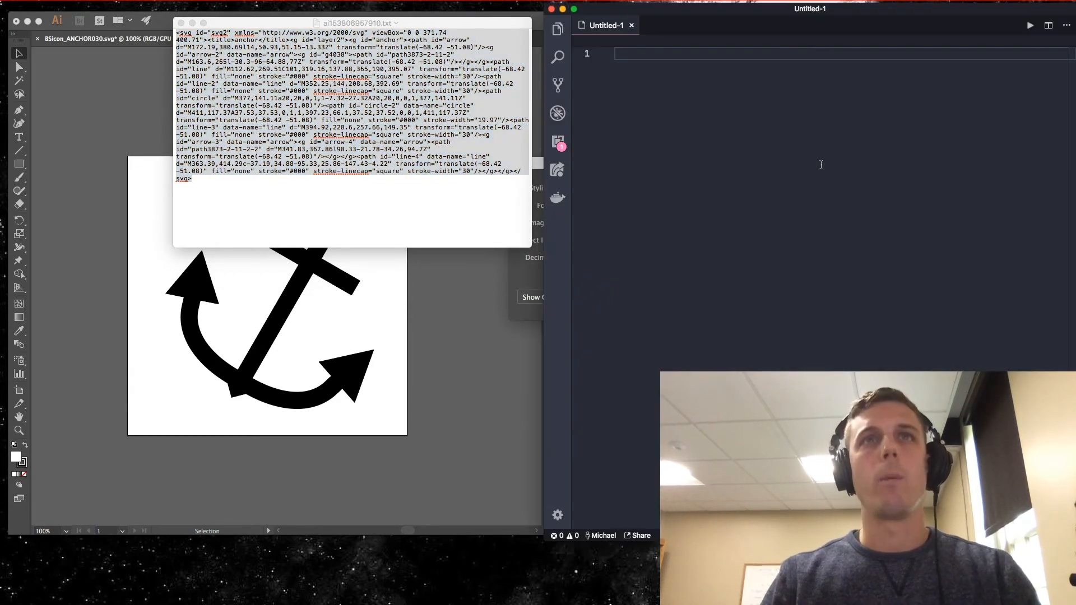
{"action": "key", "text": "super+v"}
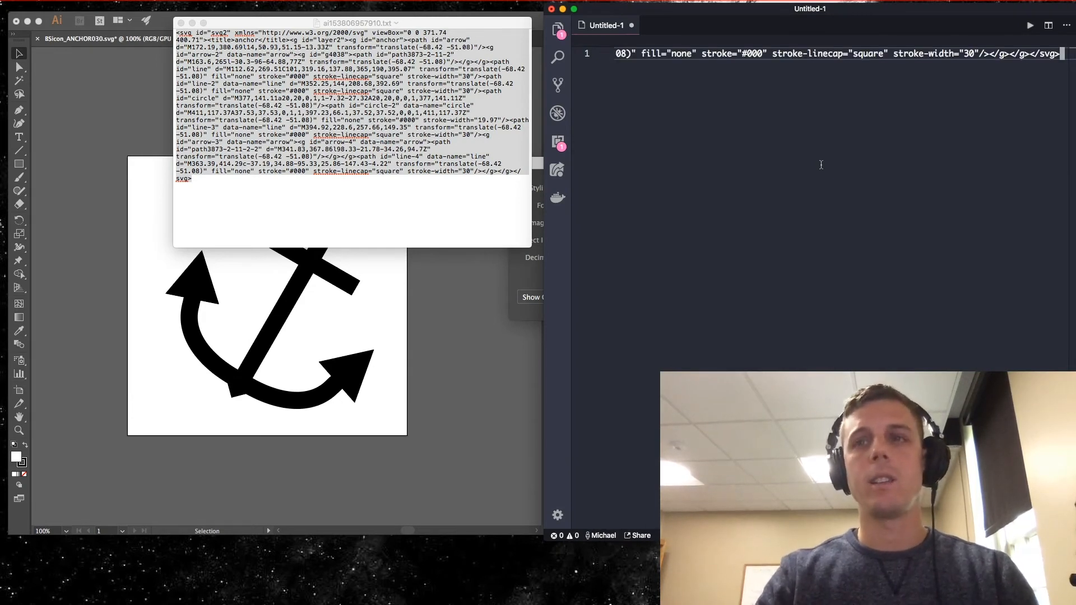
- Set the language mode of the Untitled-1 file to XML
{"action": "key", "text": "super+k"}
{"action": "type", "text": "msvg"}
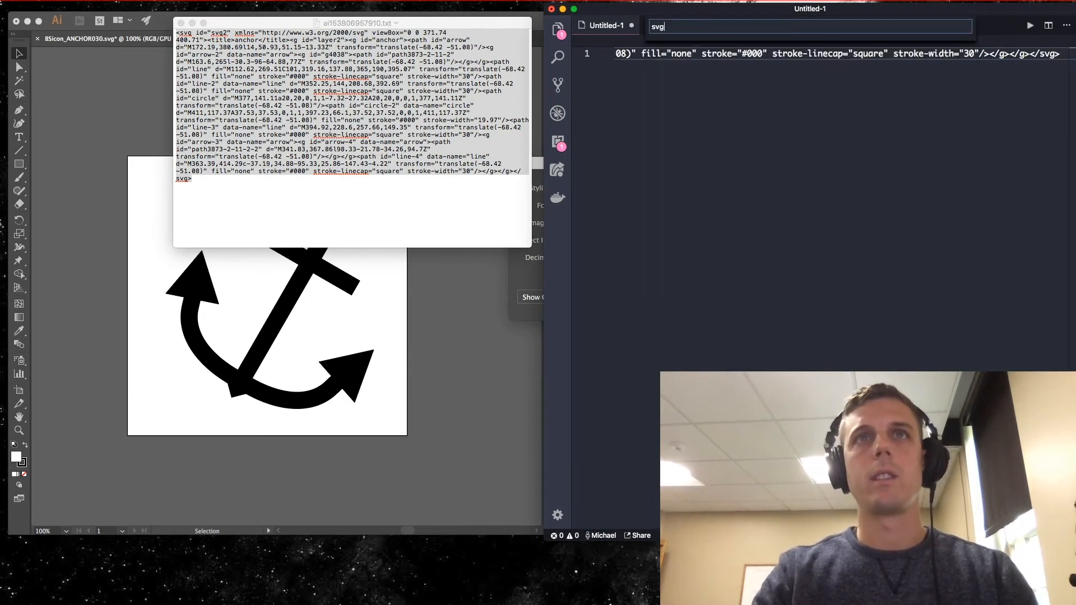
{"action": "key", "text": "BackSpace"}
{"action": "key", "text": "BackSpace"}
{"action": "key", "text": "BackSpace"}
{"action": "type", "text": "x"}
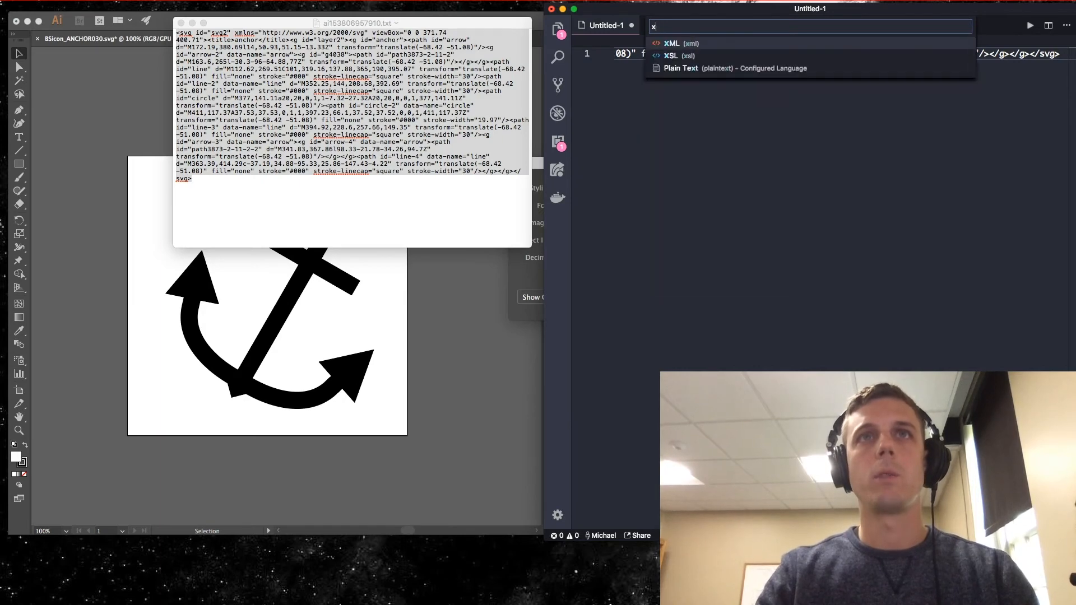
{"action": "type", "text": "ml"}
{"action": "key", "text": "Return"}
- Run the Format Document command on the pasted SVG code
{"action": "key", "text": "super+shift+p"}
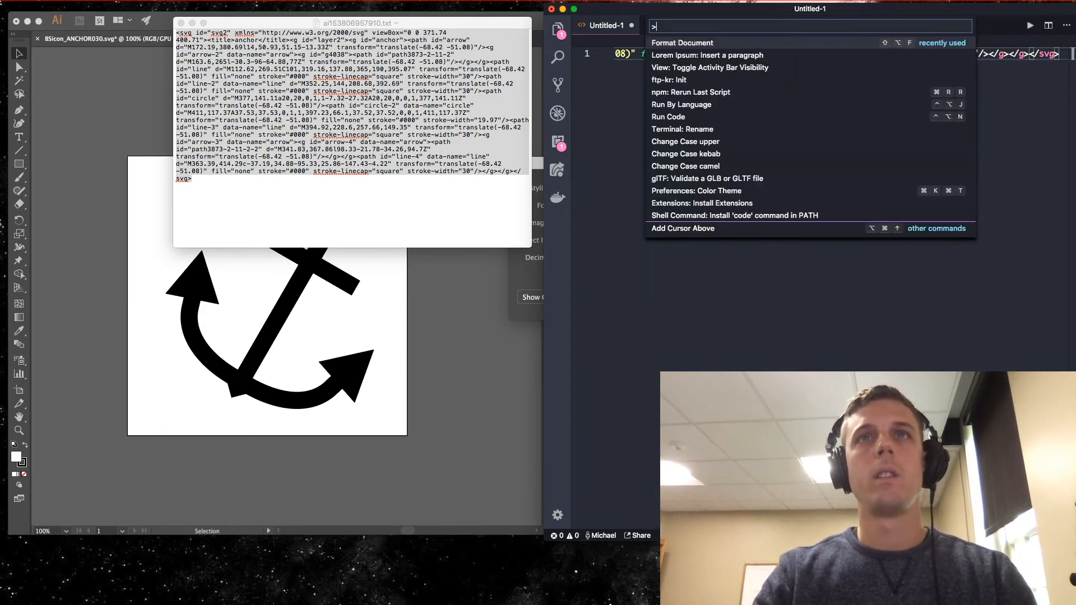
{"action": "type", "text": "form"}
{"action": "key", "text": "Return"}
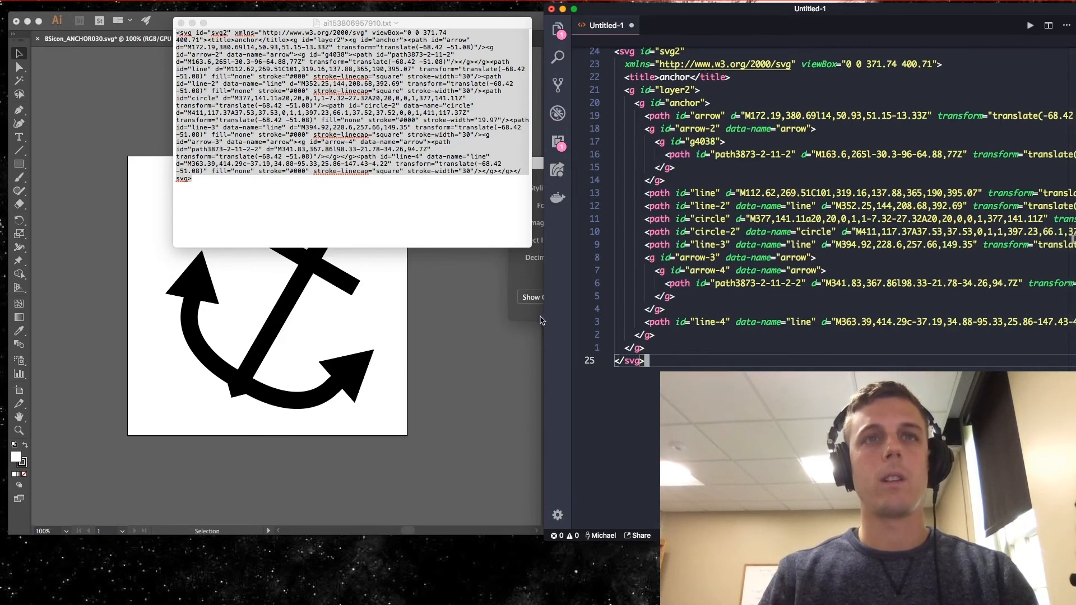
- Widen the code editor window and examine the id attributes of the paths and groups in the SVG code
{"action": "left_click_drag", "start_coordinate": [542, 320], "coordinate": [118, 320]}
{"action": "left_click", "coordinate": [371, 223]}
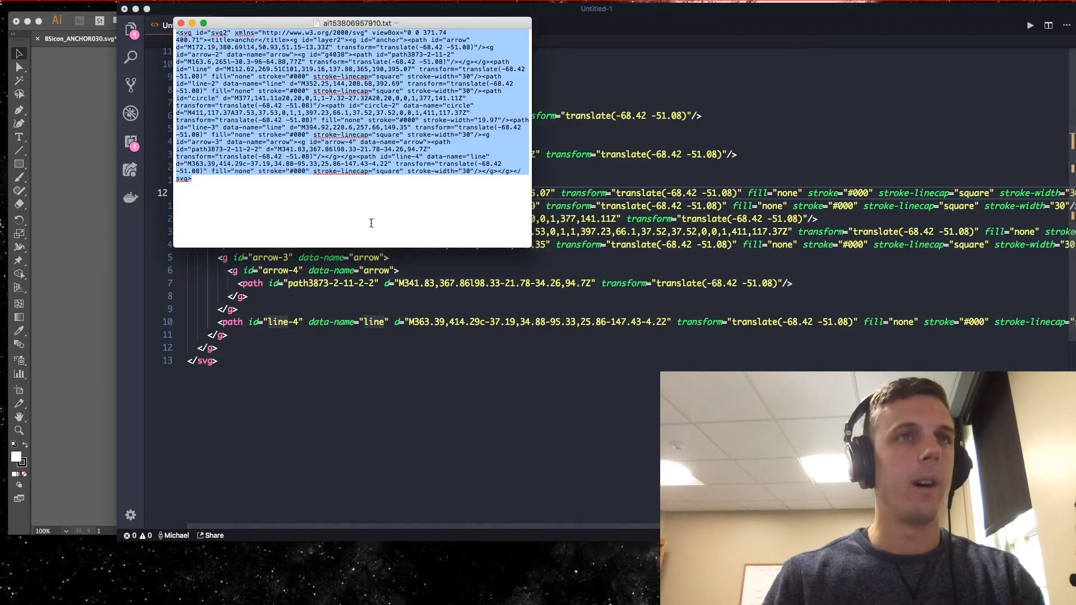
{"action": "key", "text": "super+Tab"}
{"action": "left_click", "coordinate": [254, 192]}
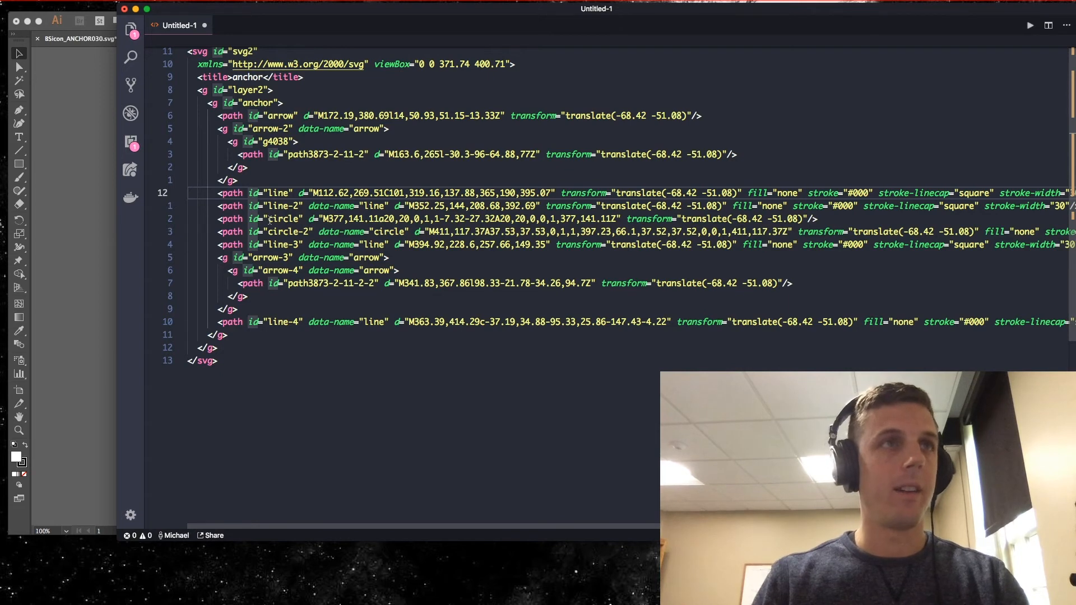
{"action": "left_click", "coordinate": [343, 365]}
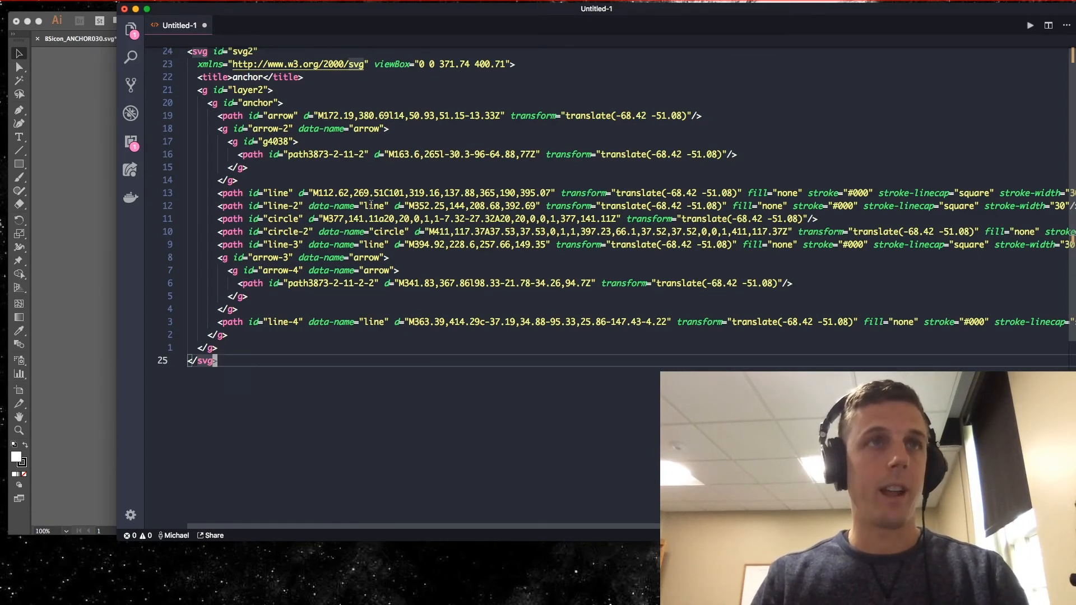
- Inspect the id and data-name attributes of the line paths in the formatted SVG code
{"action": "left_click", "coordinate": [373, 206]}
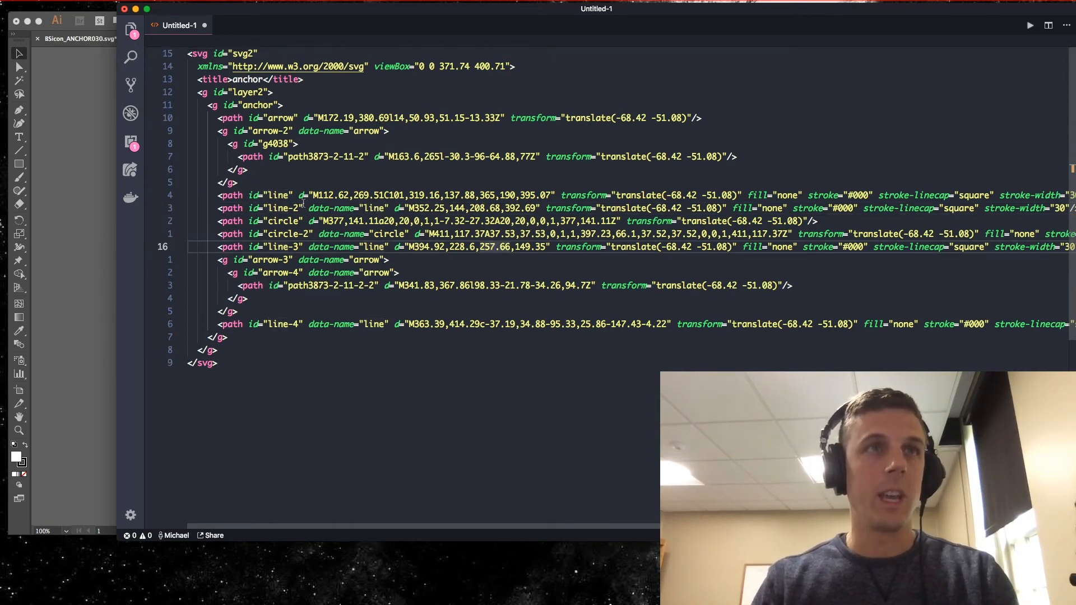
{"action": "left_click_drag", "start_coordinate": [308, 208], "coordinate": [388, 208]}
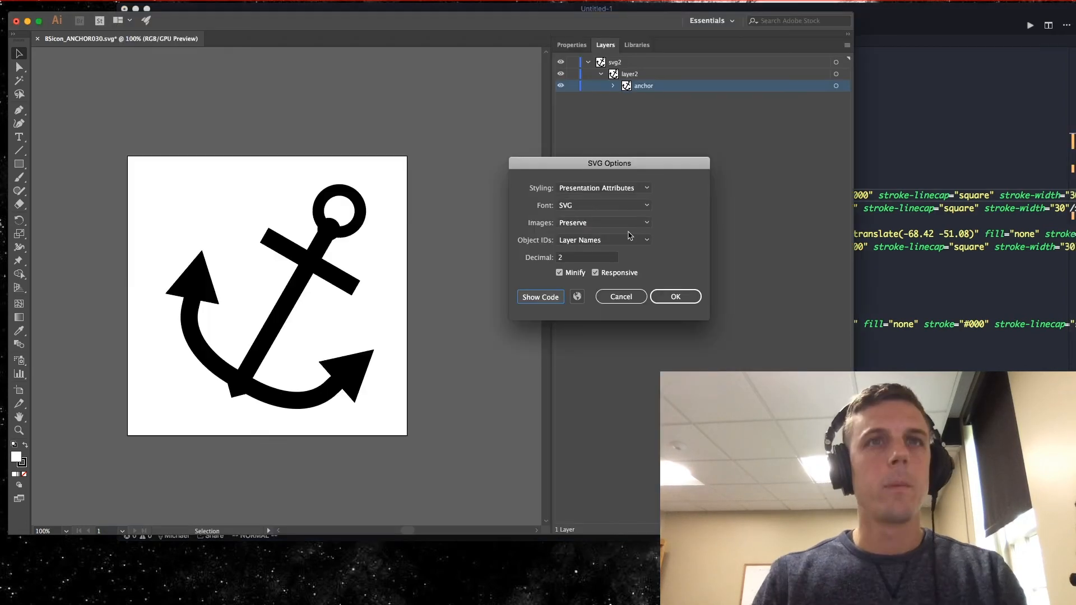
- Set Object IDs to Minimal in Illustrator's SVG Options, show the generated code and select all of it
{"action": "left_click", "coordinate": [630, 239]}
{"action": "left_click", "coordinate": [626, 263]}
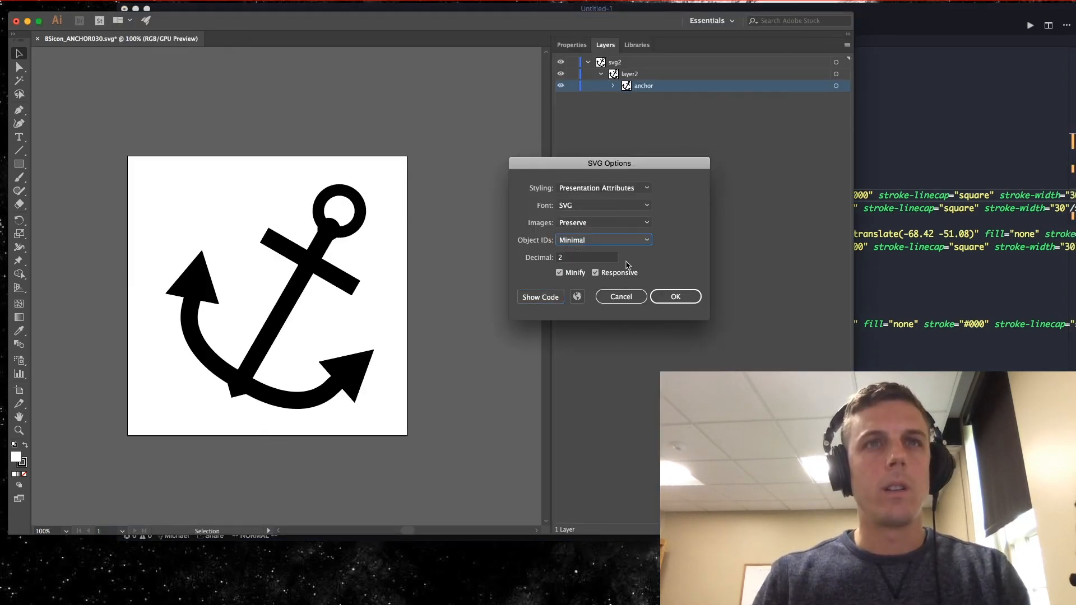
{"action": "left_click", "coordinate": [540, 297]}
{"action": "key", "text": "super+a"}
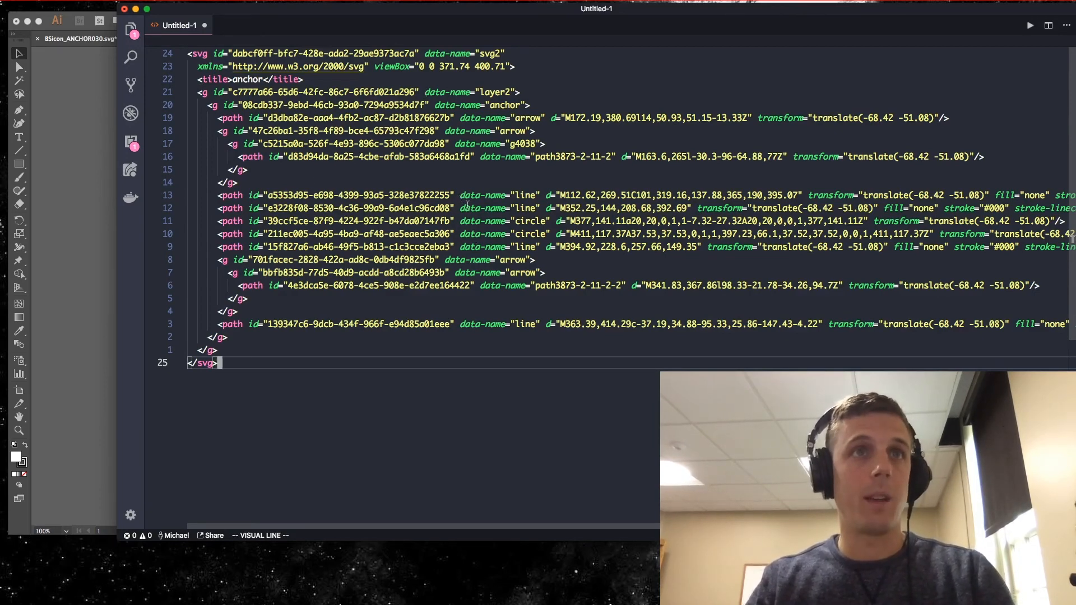
- Examine the data-name="line" attributes that the line paths share in the newly pasted SVG code
{"action": "left_click_drag", "start_coordinate": [460, 195], "coordinate": [538, 195]}
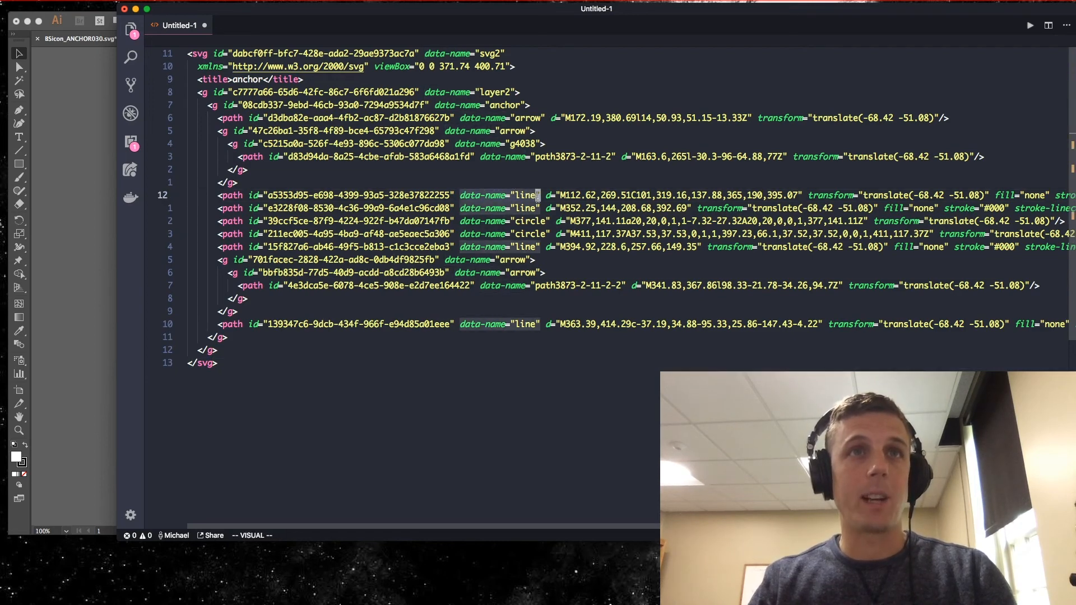
{"action": "double_click", "coordinate": [520, 196]}
{"action": "double_click", "coordinate": [520, 208]}
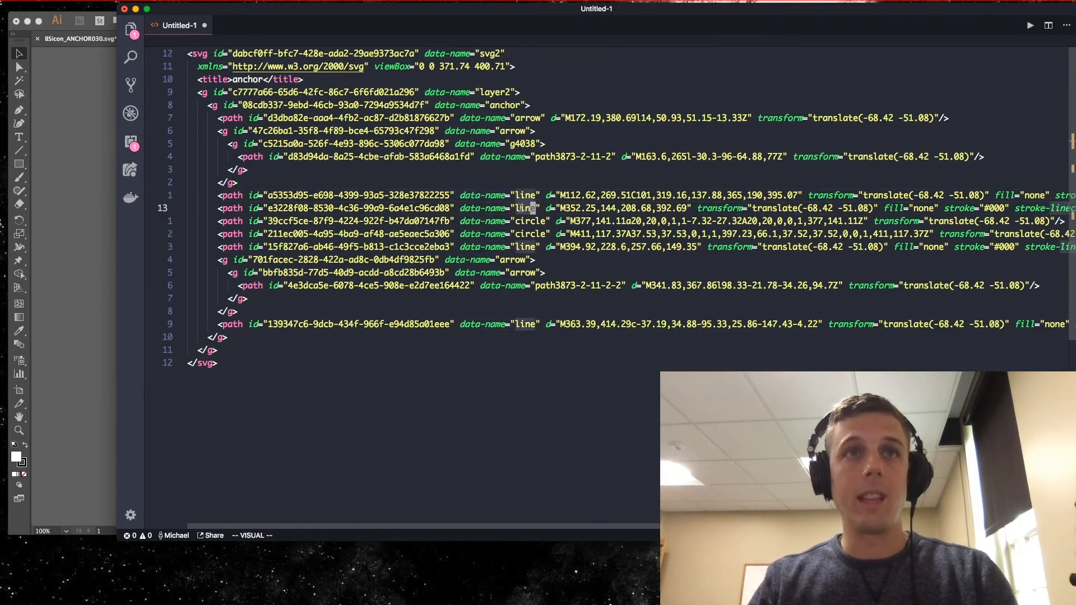
{"action": "left_click", "coordinate": [527, 248]}
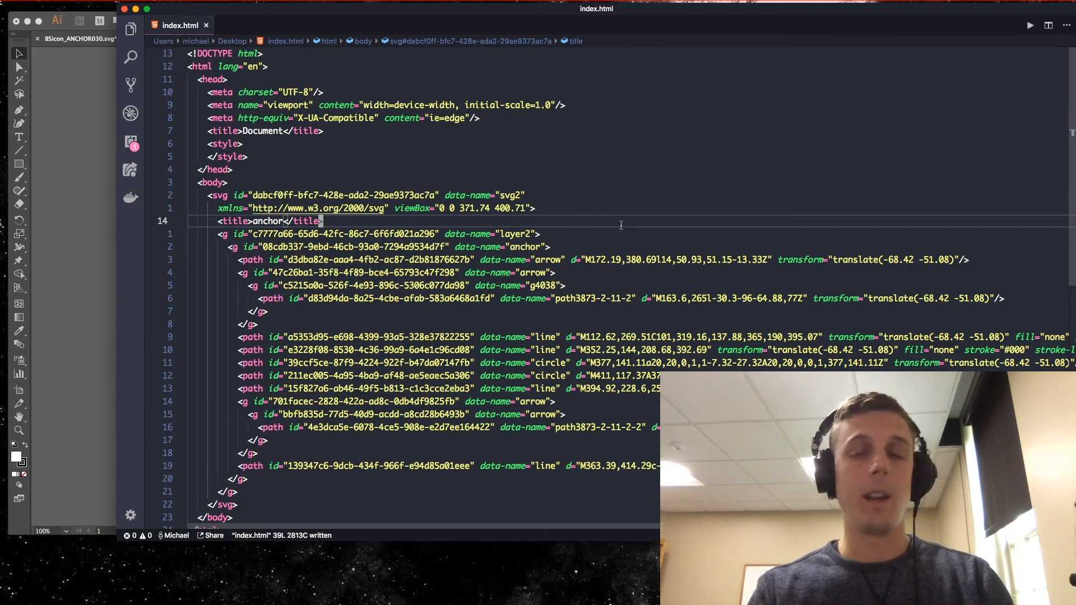
- Add a CSS rule to the style block of index.html that gives [data-name="arrow"] a red fill
{"action": "key", "text": "super+Tab"}
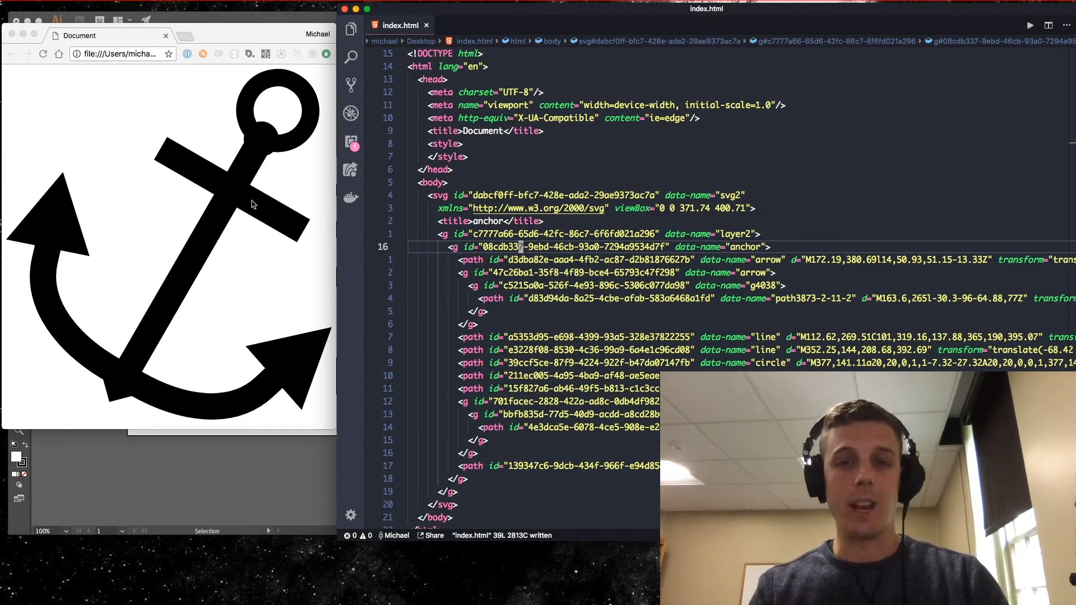
{"action": "left_click", "coordinate": [596, 159]}
{"action": "key", "text": "shift+o"}
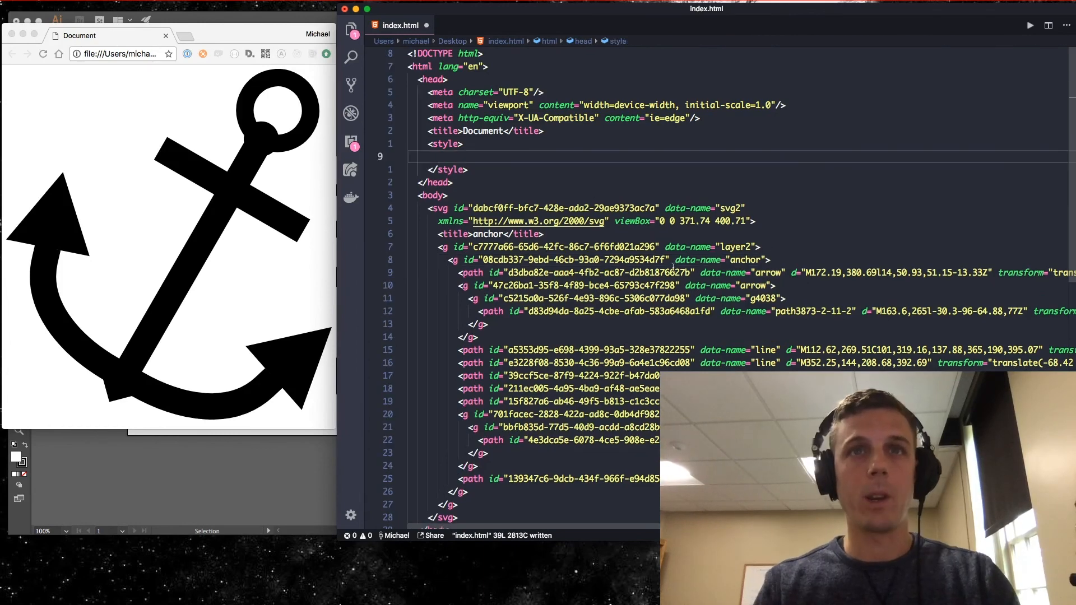
{"action": "left_click", "coordinate": [664, 247]}
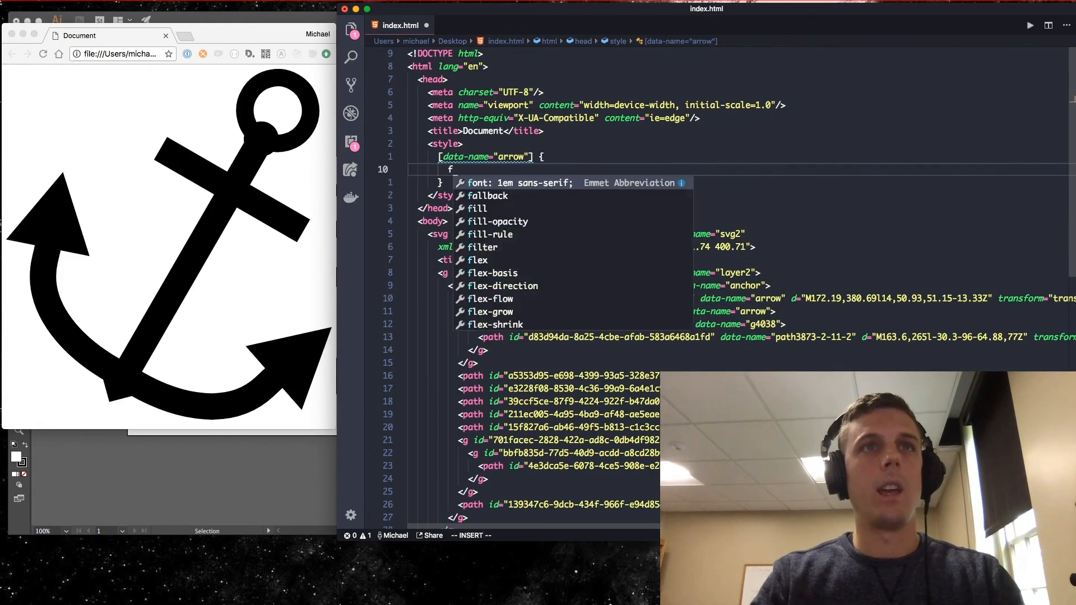
{"action": "type", "text": "ill: "}
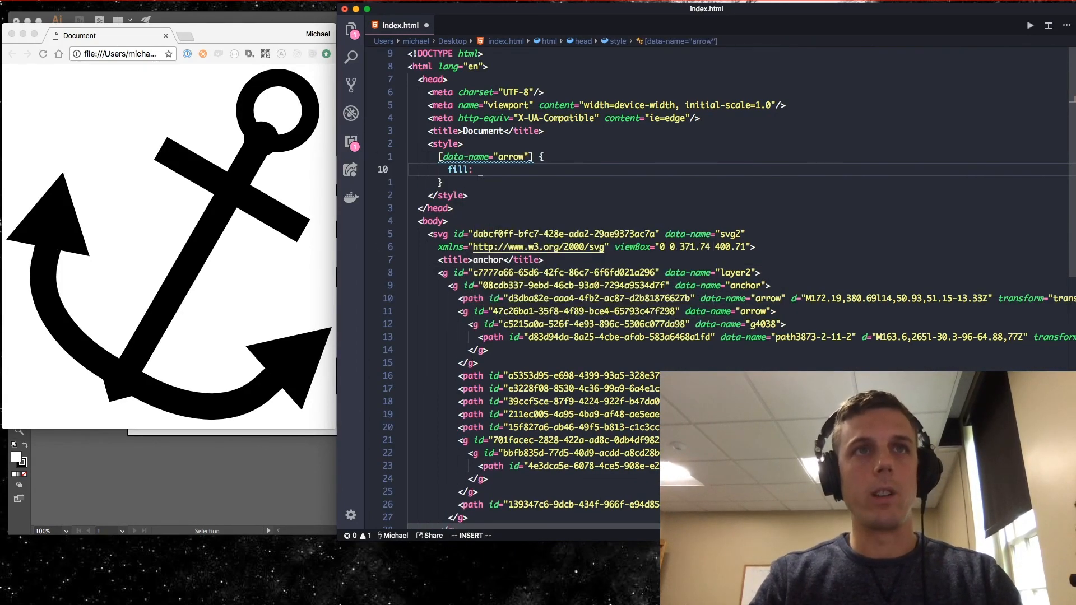
{"action": "type", "text": "red;"}
- Save index.html, switch to the browser and reload the anchor page
{"action": "key", "text": "super+s"}
{"action": "left_click", "coordinate": [43, 241]}
{"action": "key", "text": "super+r"}
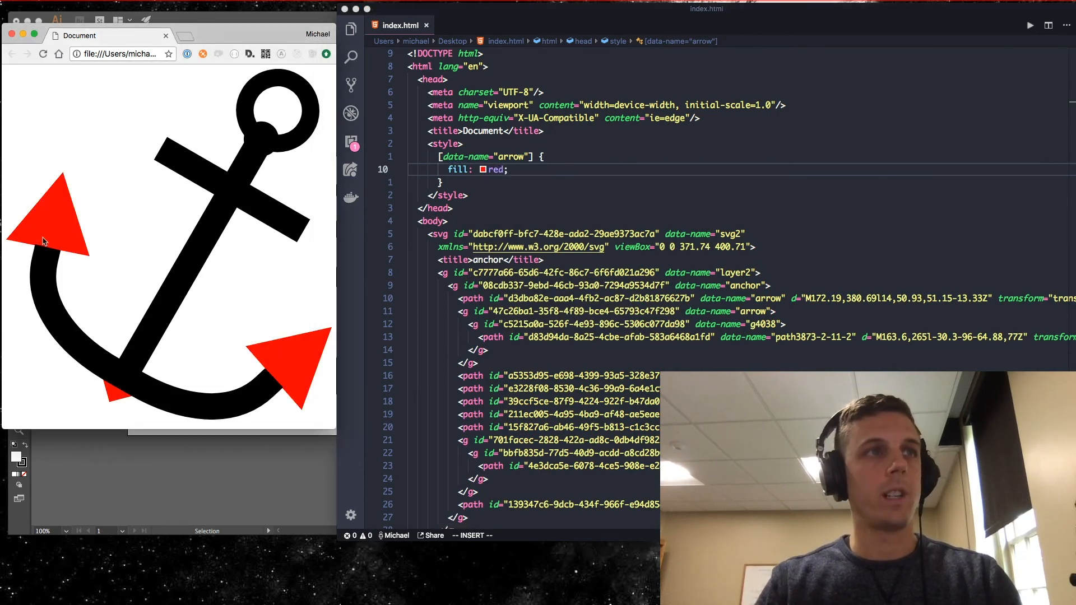